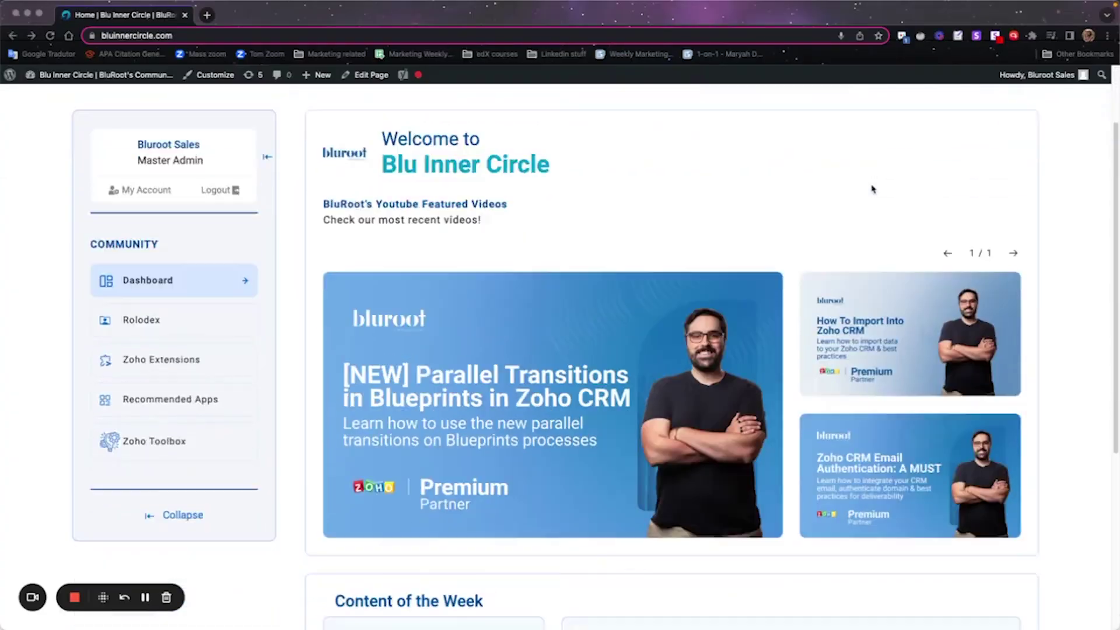
# Browse the Rolodex, Zoho Extensions and Recommended Apps pages in Blu Inner Circle
pyautogui.scroll(-4, 872, 189)
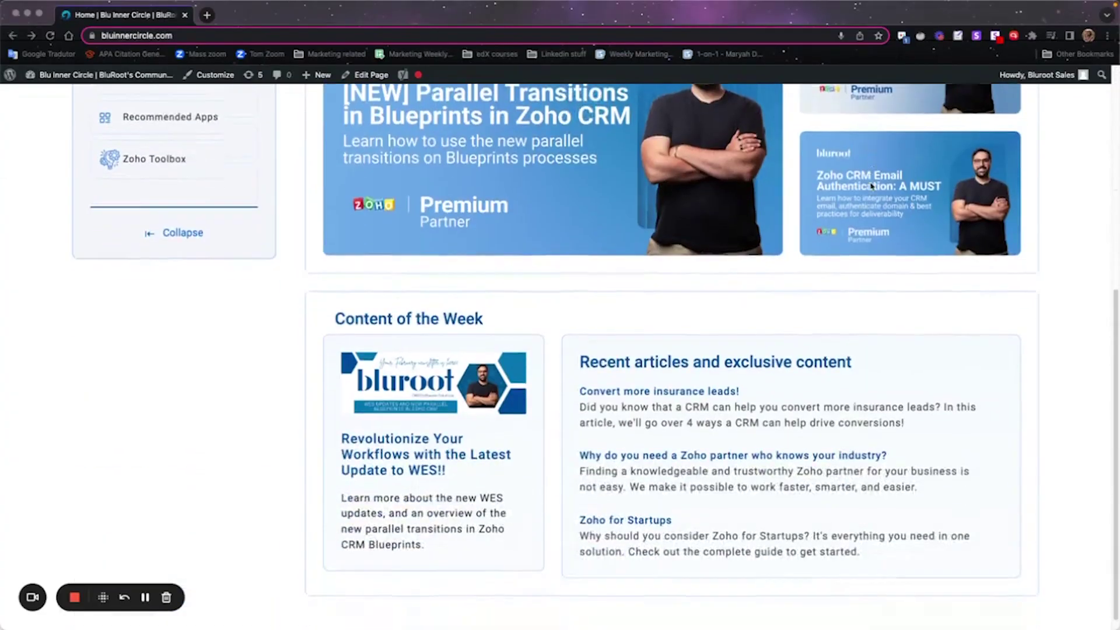
pyautogui.scroll(5, 214, 332)
pyautogui.click(151, 419)
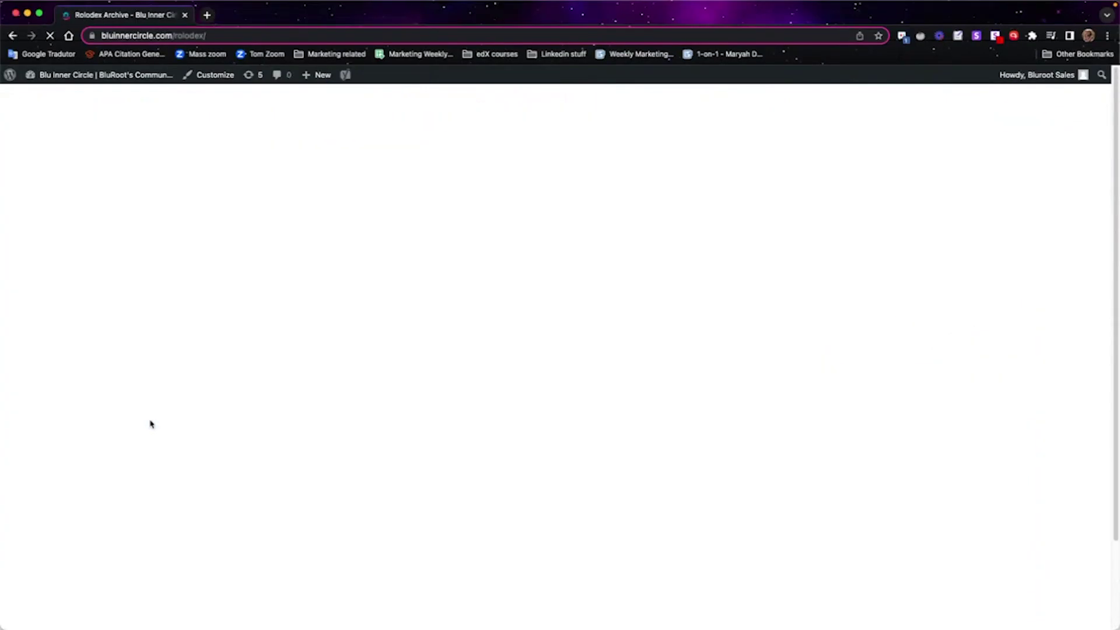
pyautogui.scroll(-3, 150, 409)
pyautogui.click(148, 312)
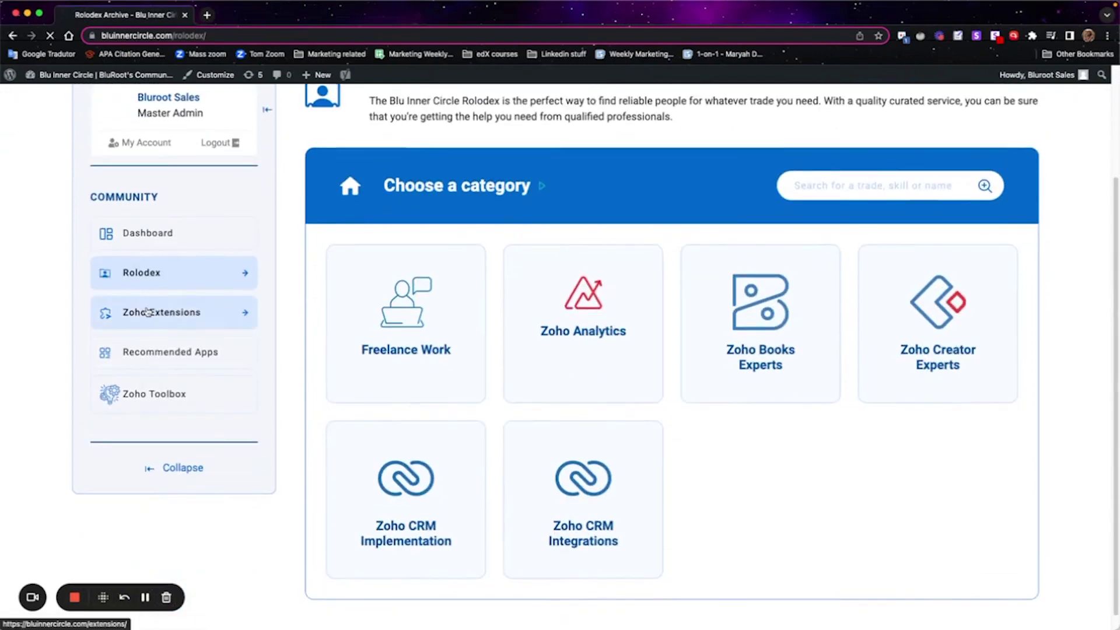
pyautogui.scroll(-2, 174, 408)
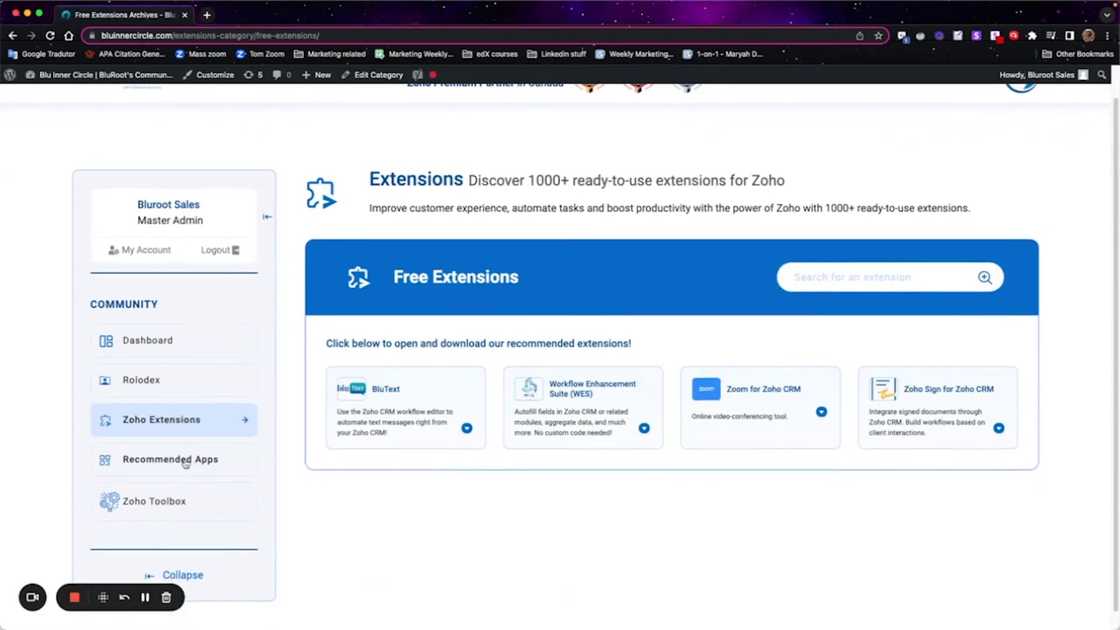
pyautogui.click(179, 470)
pyautogui.scroll(-4, 293, 418)
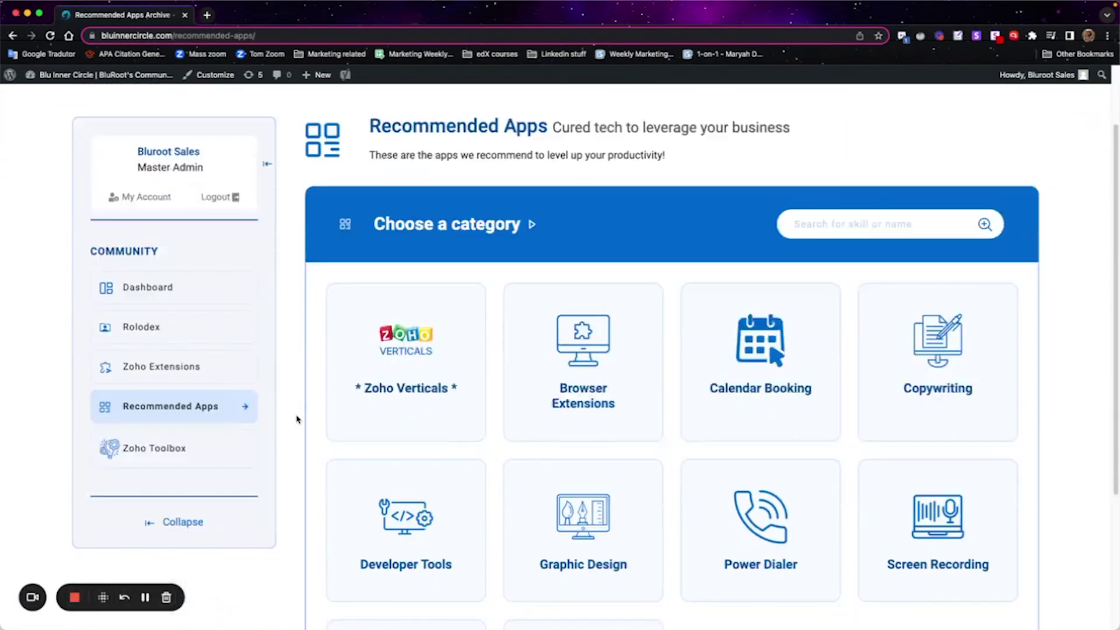
# On the Zoho Toolbox page, view the Zoho Campaigns Installation Checklist details, then close them
pyautogui.click(175, 343)
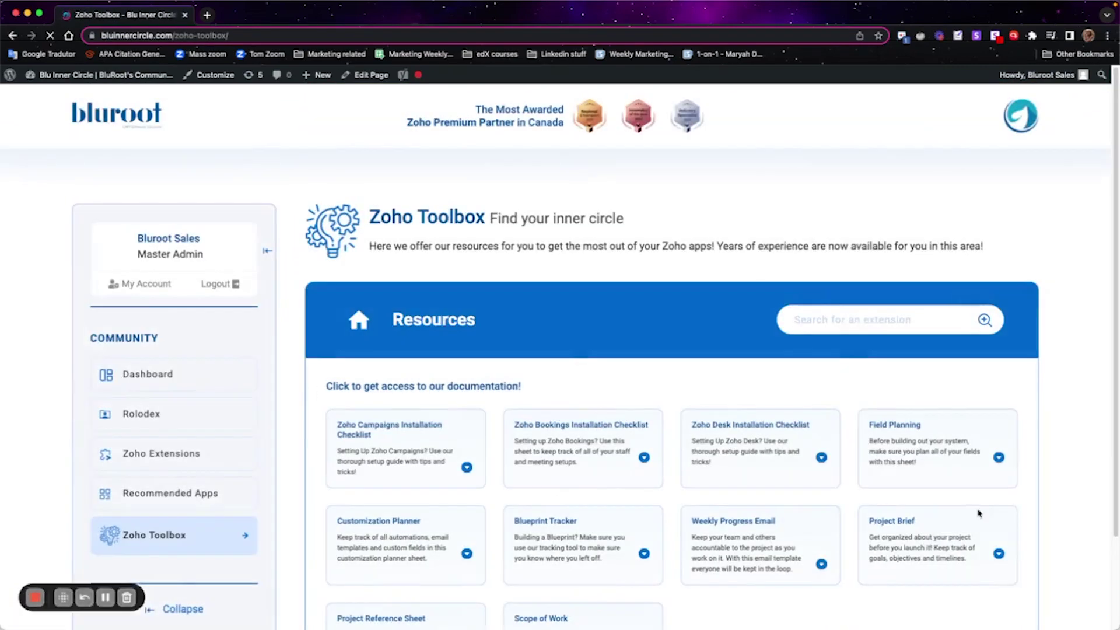
pyautogui.scroll(-2, 963, 507)
pyautogui.click(467, 378)
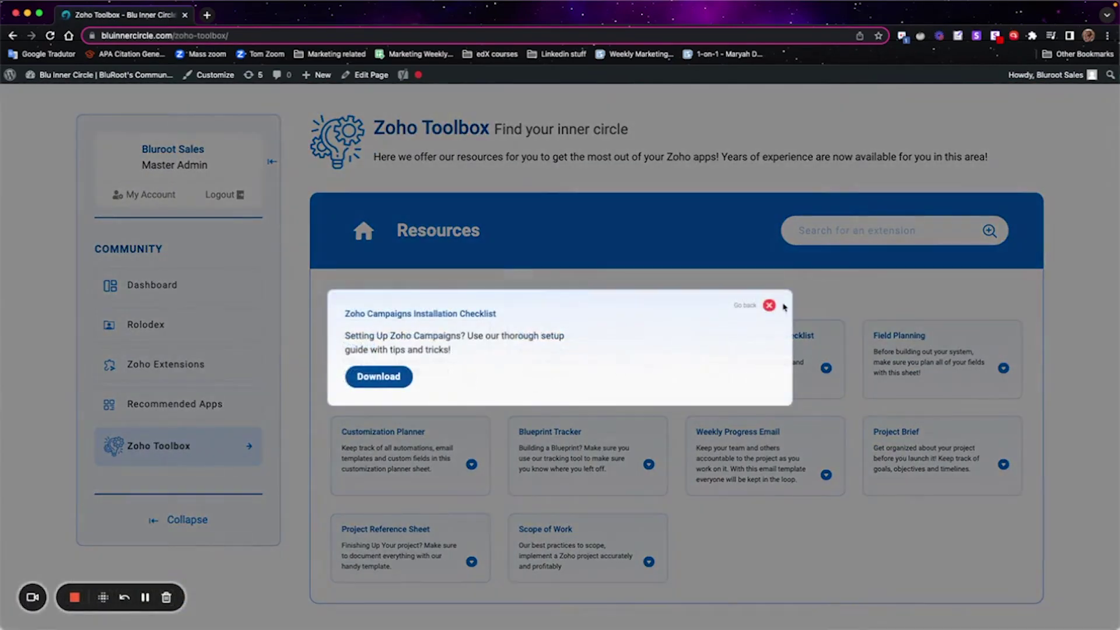
pyautogui.click(769, 305)
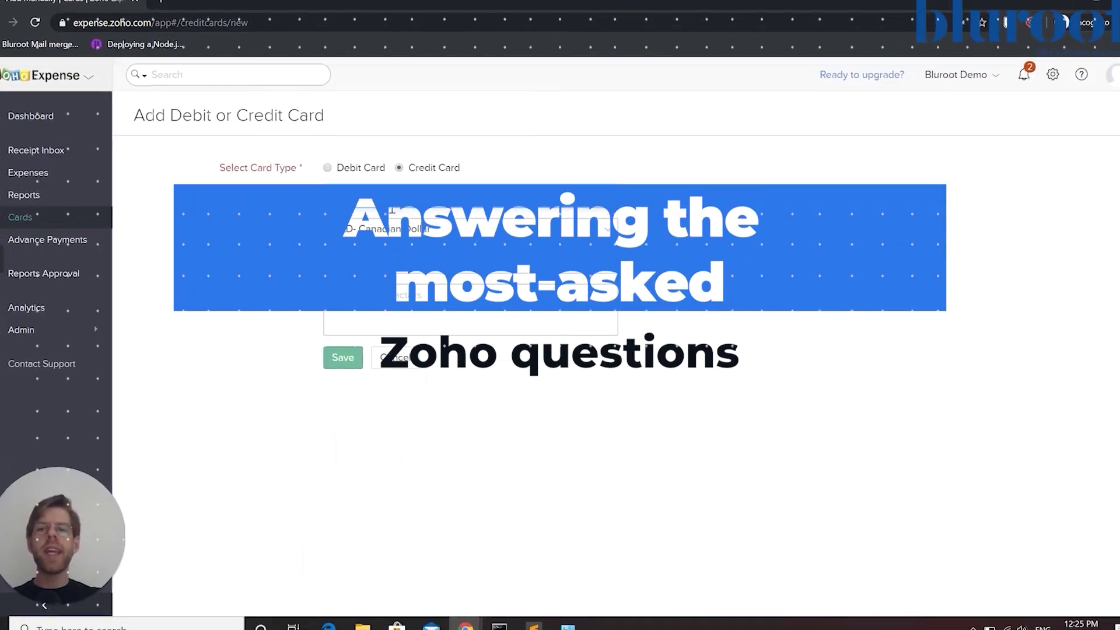
# Choose Debit Card to start adding a new payment card from the dashboard
pyautogui.click(343, 167)
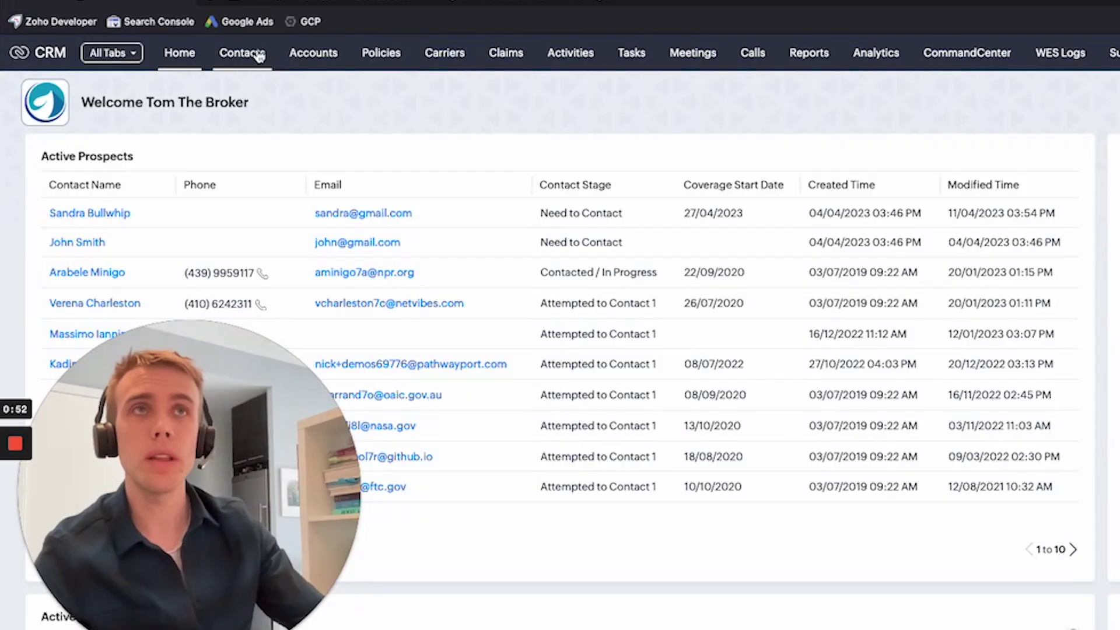
# Show the Contacts module's Prospects By Prospect Status kanban board
pyautogui.click(124, 70)
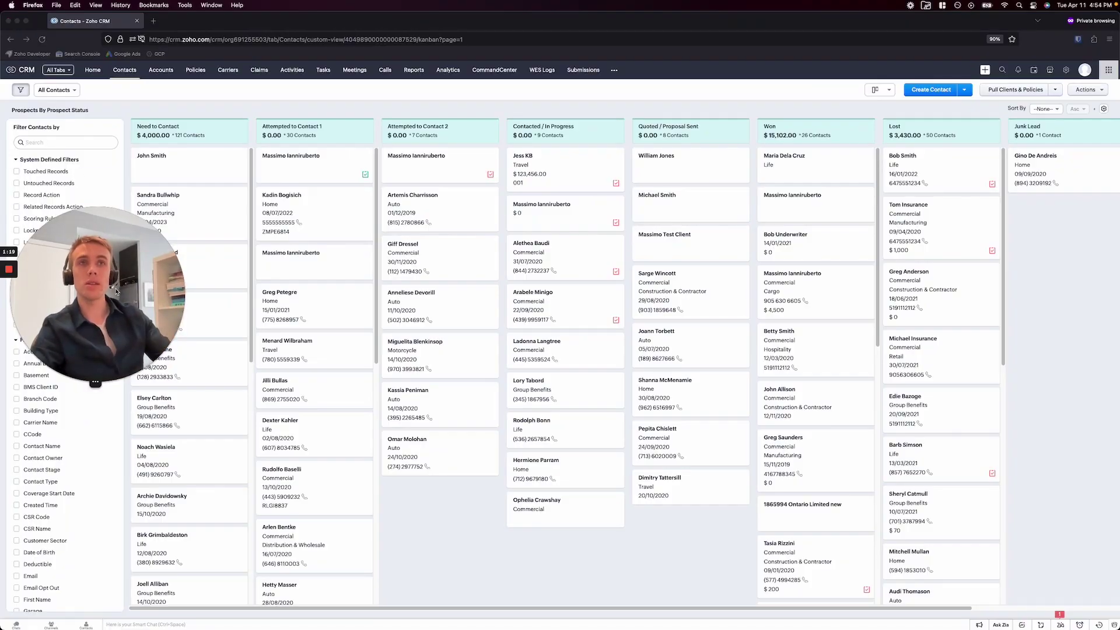
# Switch the Contacts board to the My Active Prospects view and edit its criteria
pyautogui.moveTo(117, 290); pyautogui.dragTo(80, 367)
pyautogui.click(65, 90)
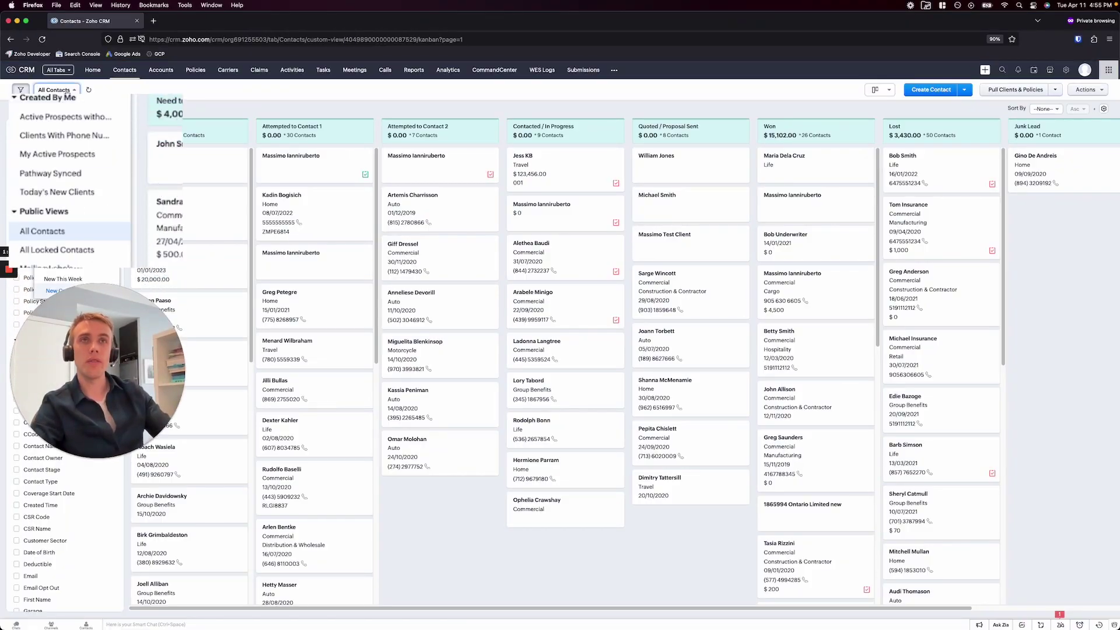
pyautogui.click(61, 156)
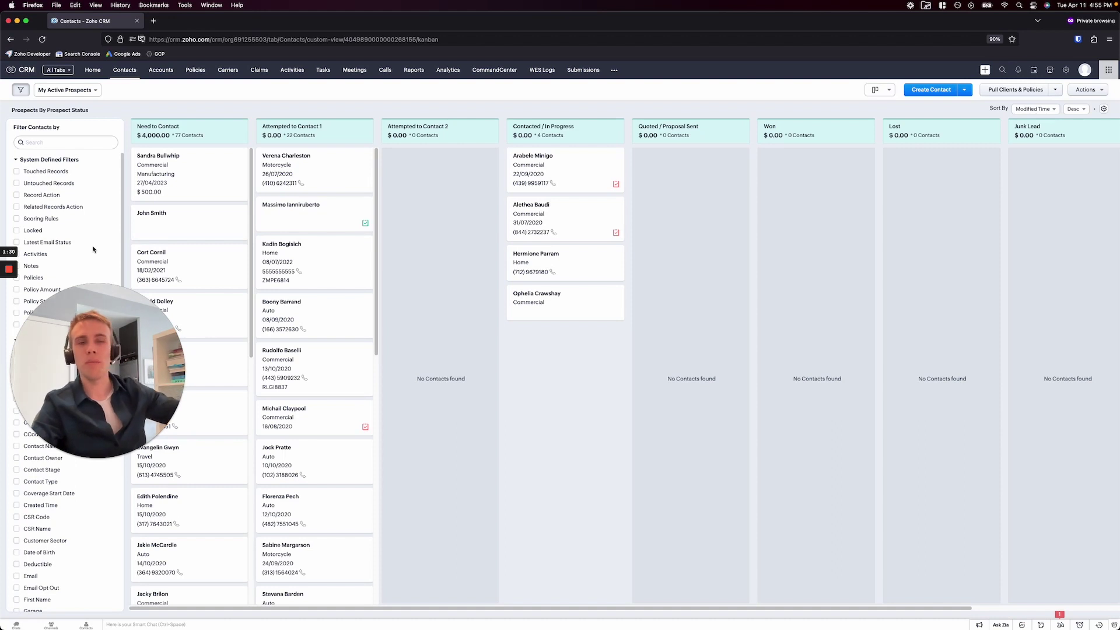
pyautogui.click(108, 91)
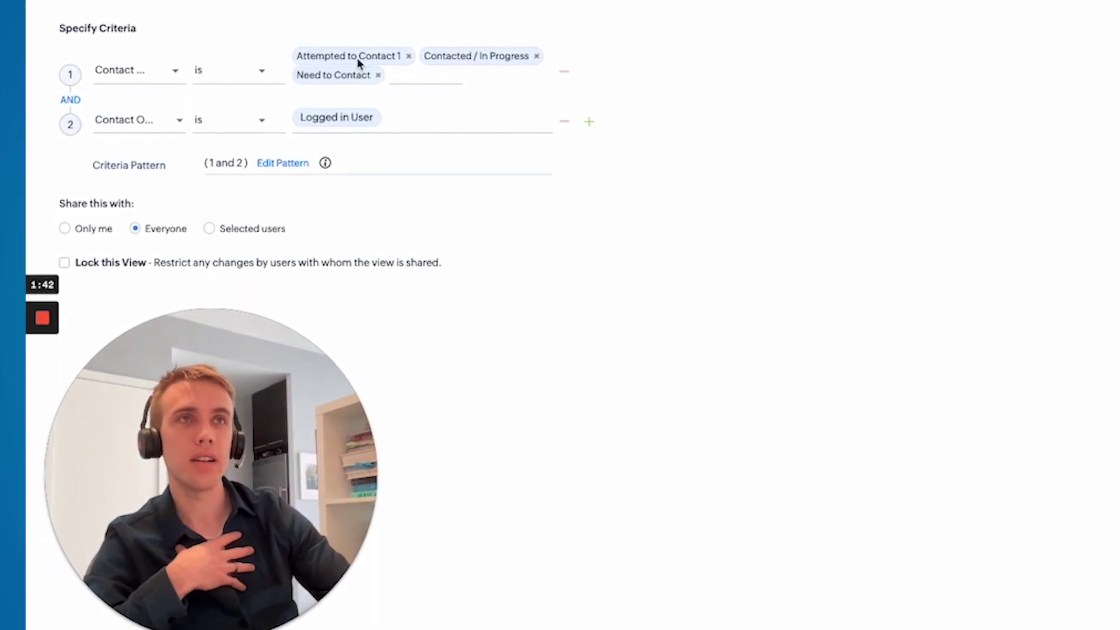
# Add Attempted to Contact 2 to the first criteria row's prospect status values
pyautogui.click(411, 76)
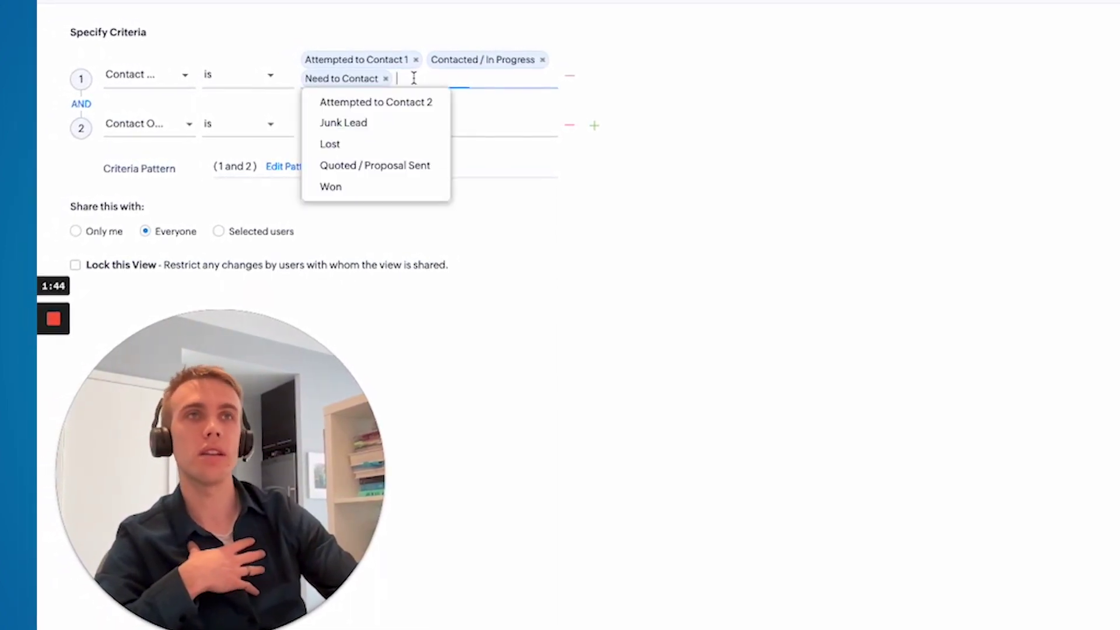
pyautogui.click(414, 105)
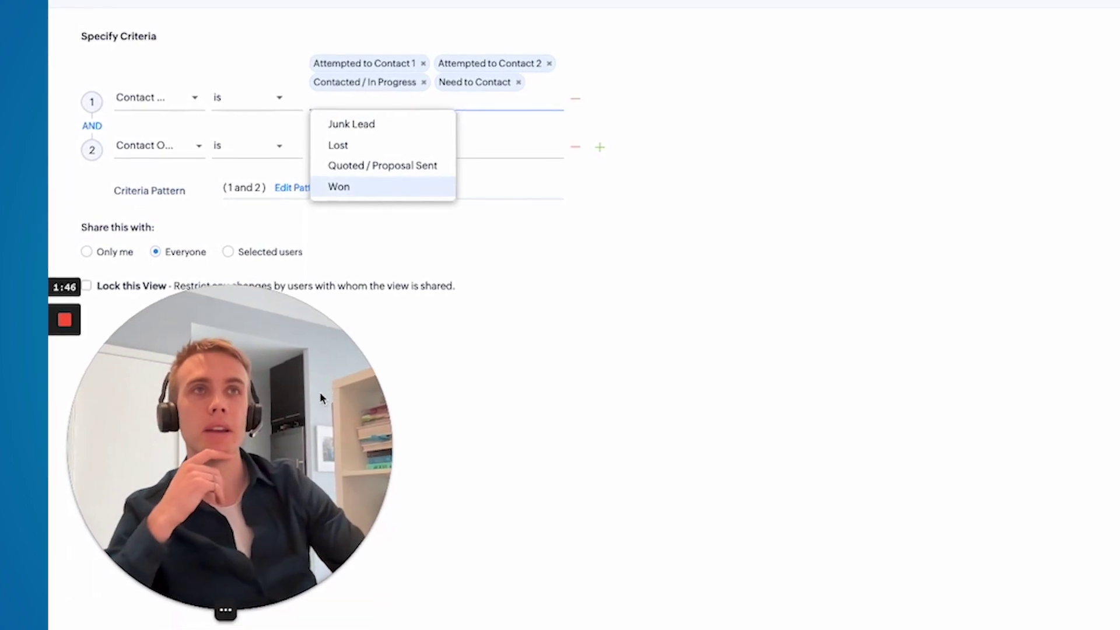
pyautogui.click(335, 416)
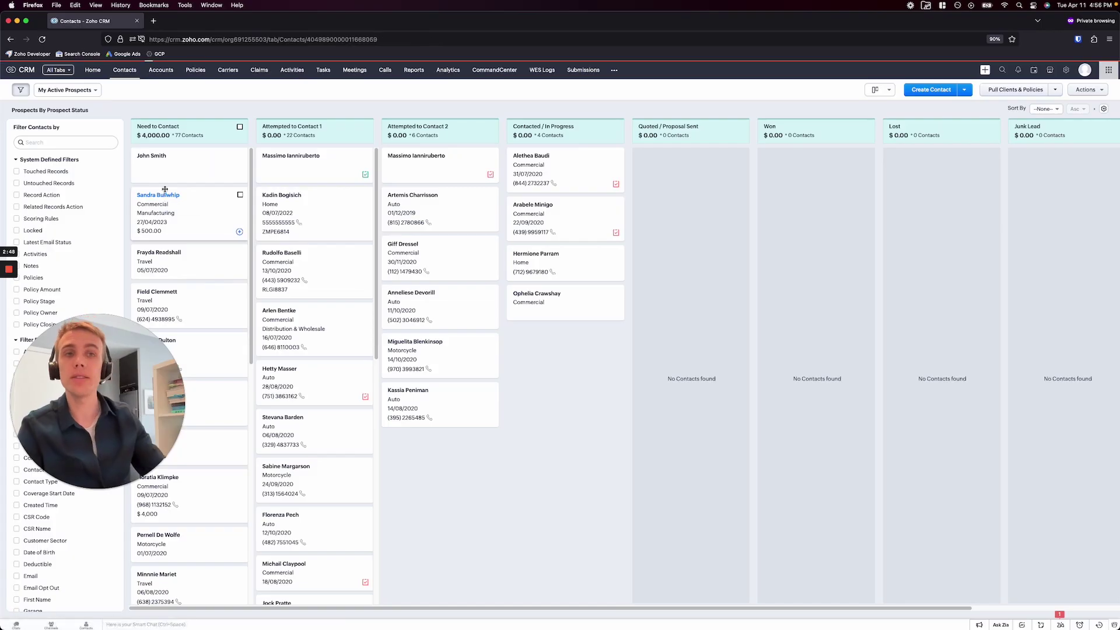
# Open the second Need to Contact prospect's record and expand its full details
pyautogui.click(284, 141)
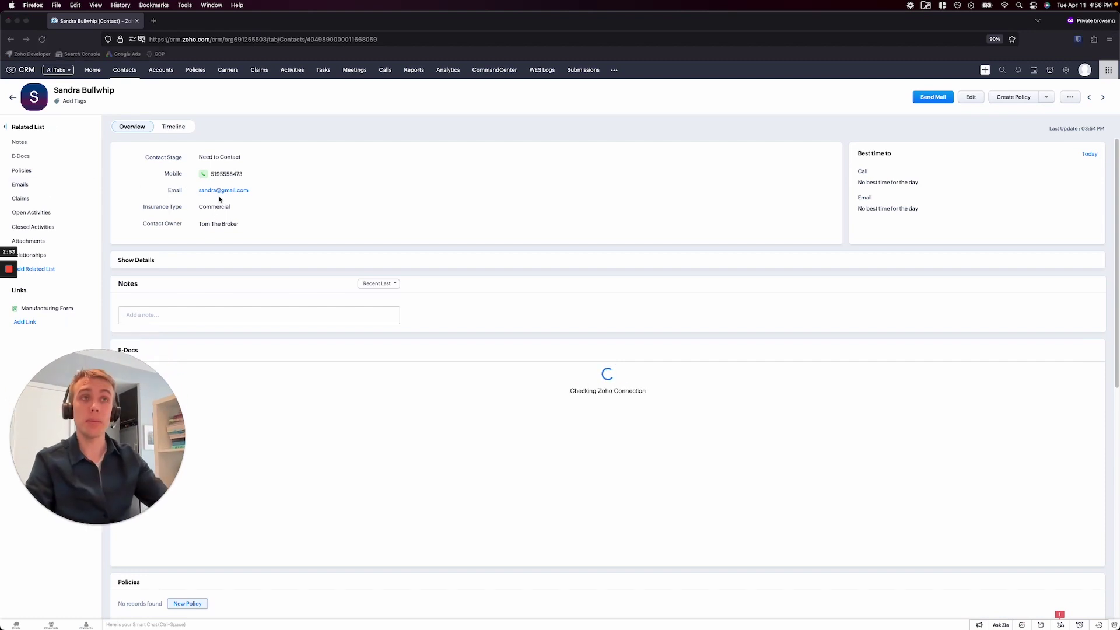
pyautogui.click(149, 261)
pyautogui.moveTo(96, 437); pyautogui.dragTo(100, 262)
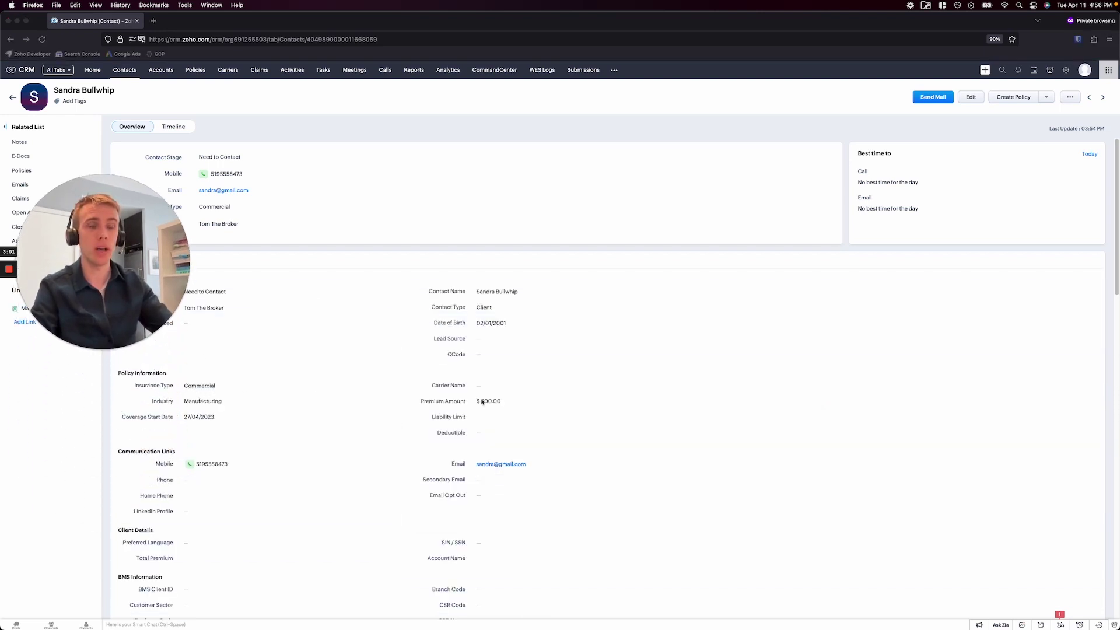
pyautogui.doubleClick(439, 402)
pyautogui.moveTo(138, 417); pyautogui.dragTo(172, 413)
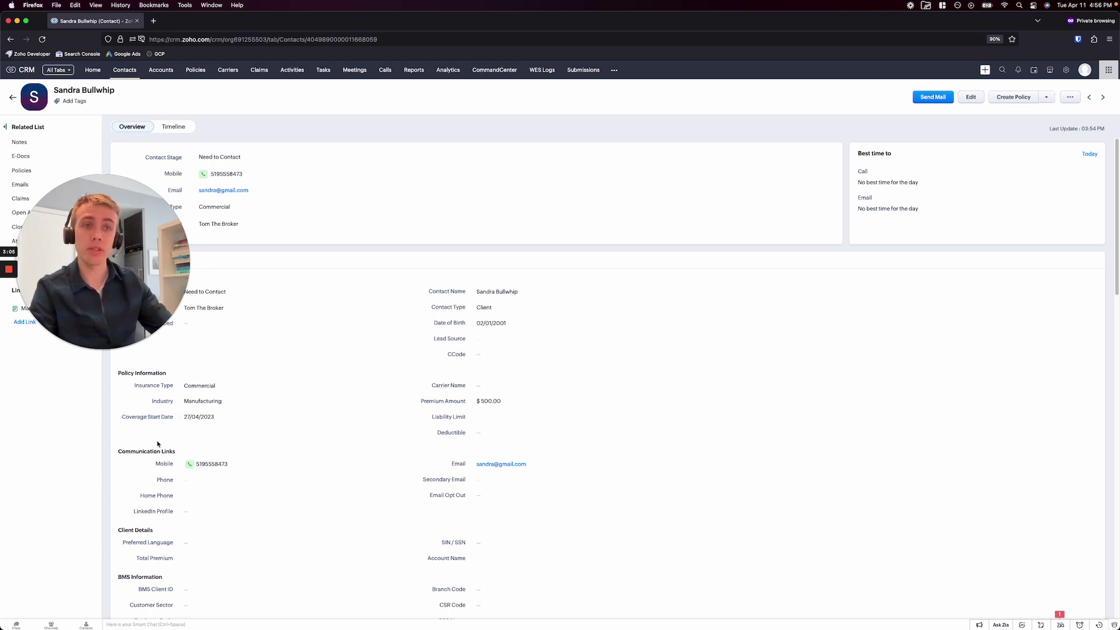
pyautogui.scroll(-5, 156, 459)
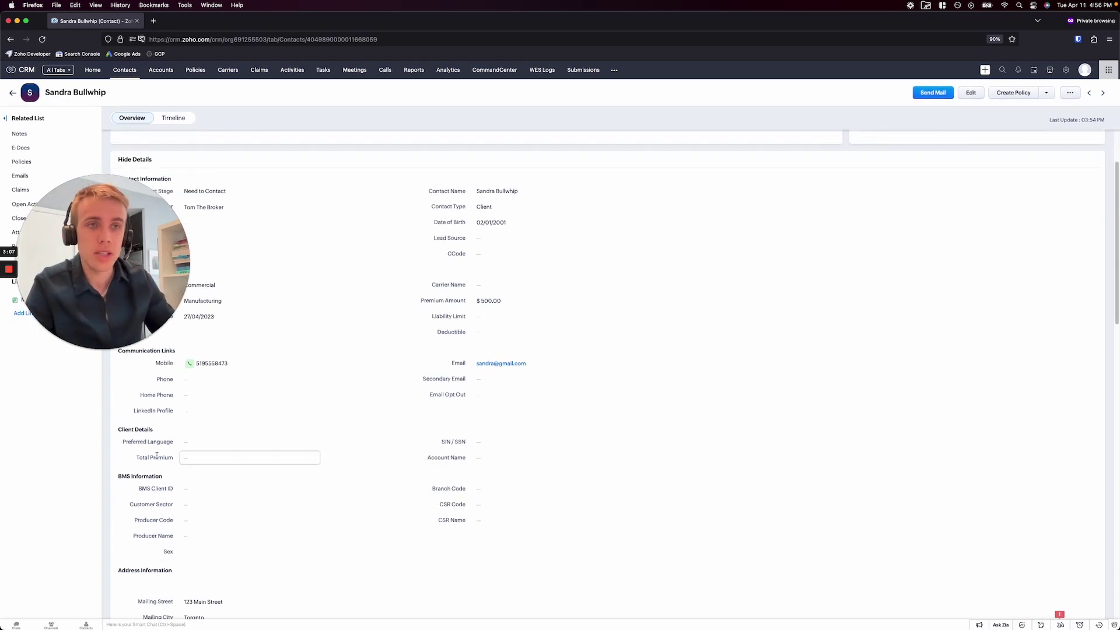
pyautogui.scroll(2, 151, 542)
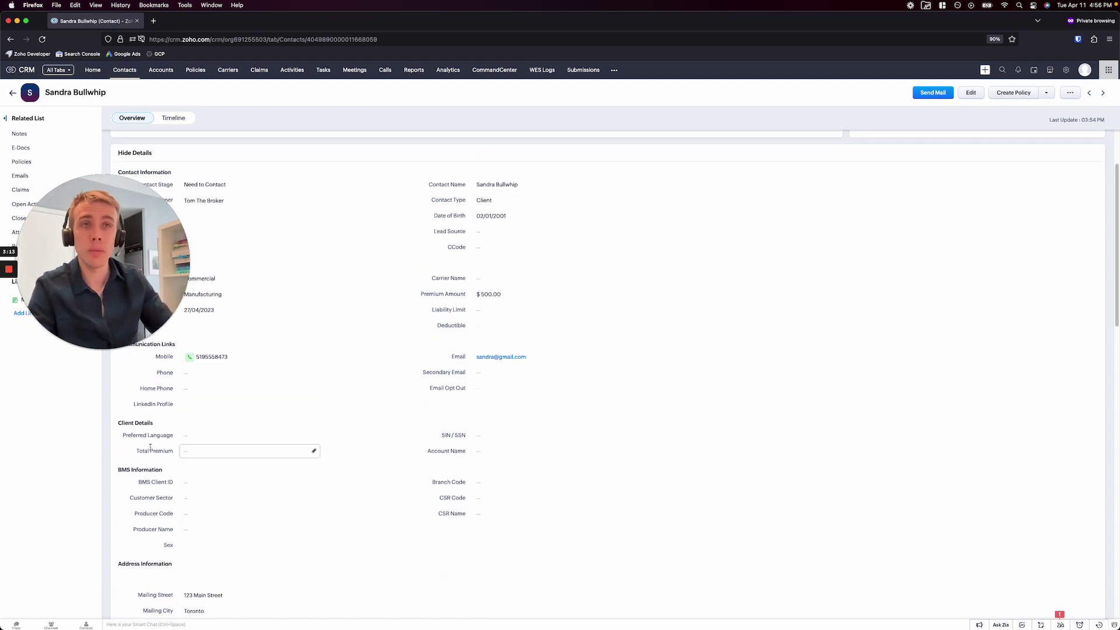
pyautogui.scroll(1, 149, 452)
# Review the record's fields, including the $500.00 premium, notes and related lists
pyautogui.click(124, 308)
pyautogui.moveTo(124, 308); pyautogui.dragTo(92, 298)
pyautogui.scroll(-5, 215, 379)
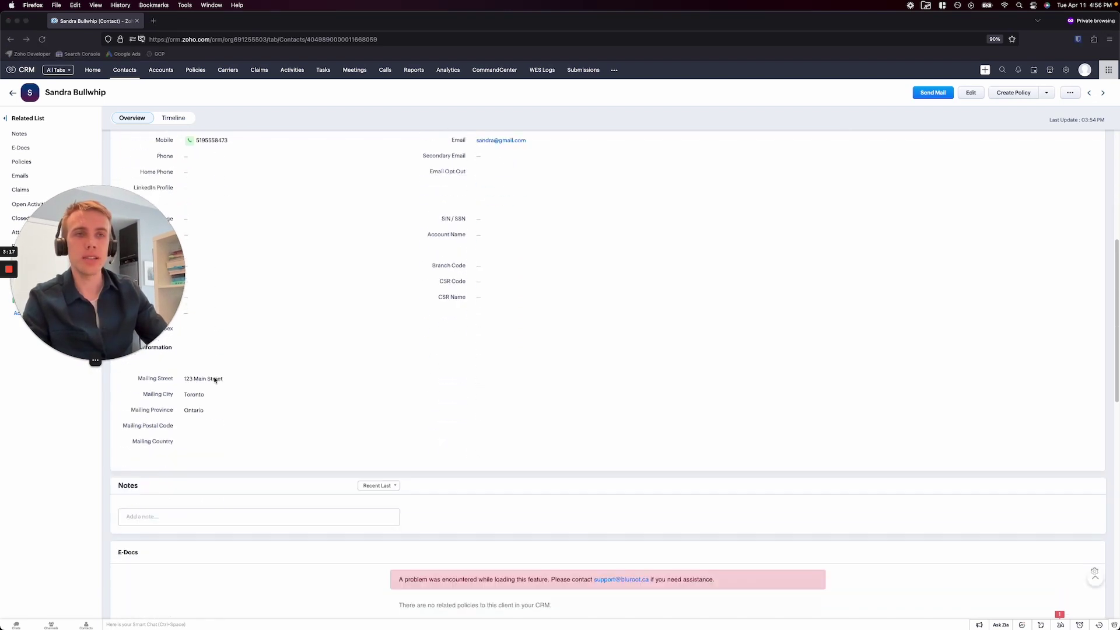
pyautogui.scroll(-1, 213, 389)
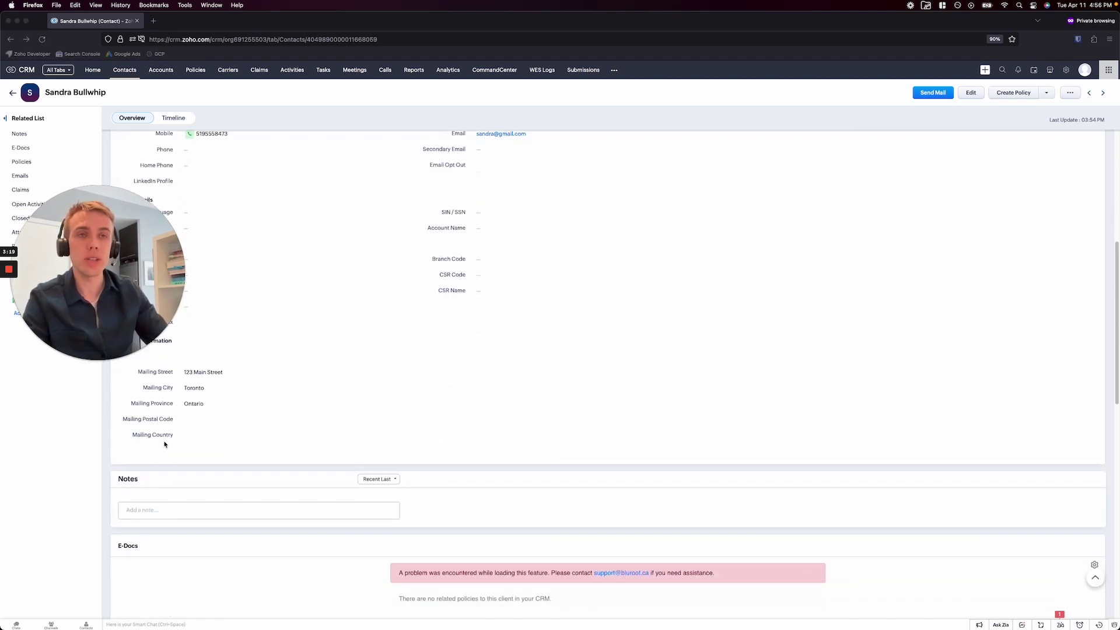
pyautogui.scroll(-1, 182, 430)
pyautogui.scroll(-10, 140, 428)
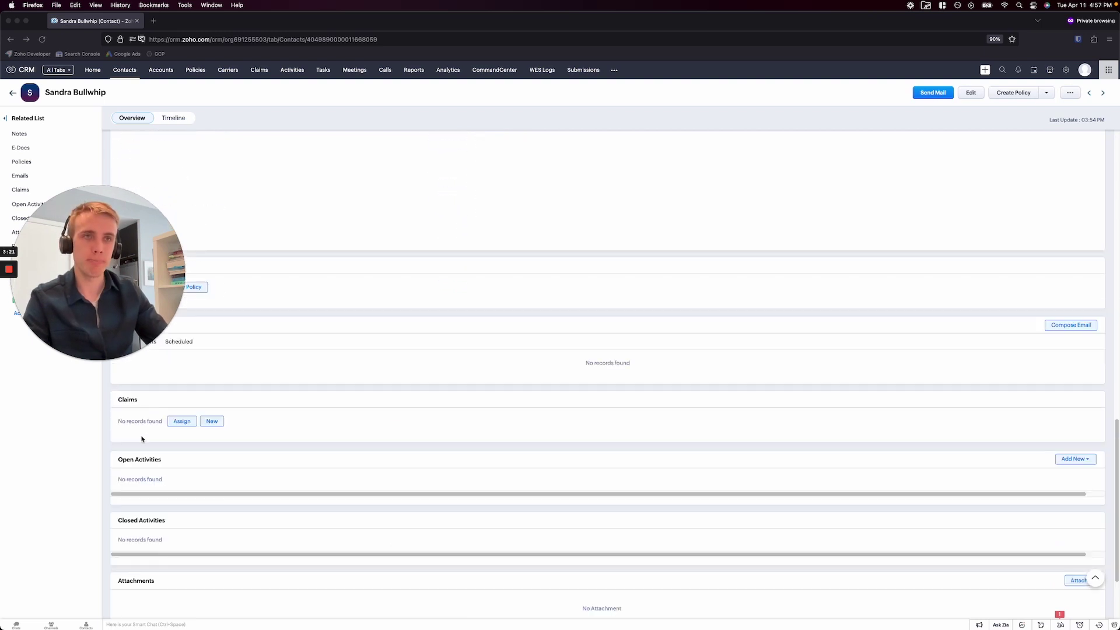
pyautogui.scroll(10, 132, 443)
pyautogui.scroll(3, 132, 432)
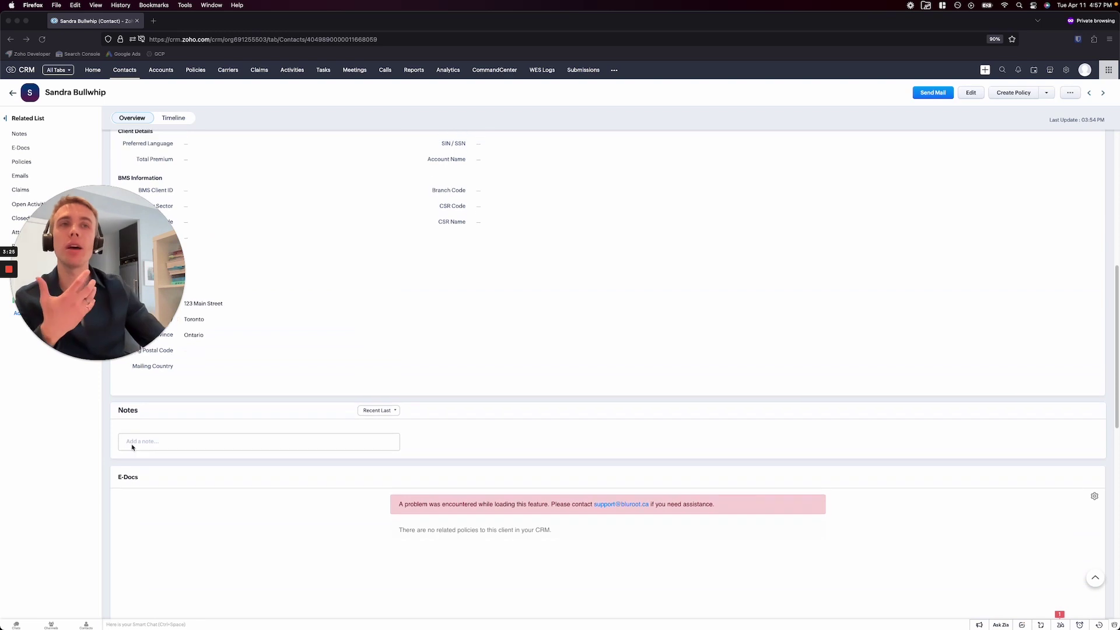